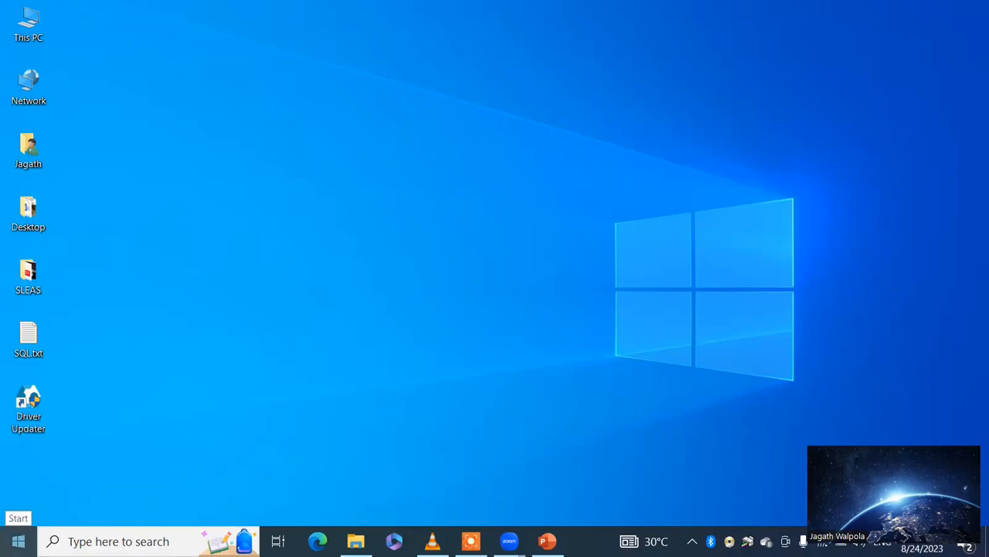
- Launch Excel from the list of installed programs and close it again
{"action": "left_click", "coordinate": [19, 541]}
{"action": "scroll", "coordinate": [124, 247], "scroll_direction": "down", "scroll_amount": 2}
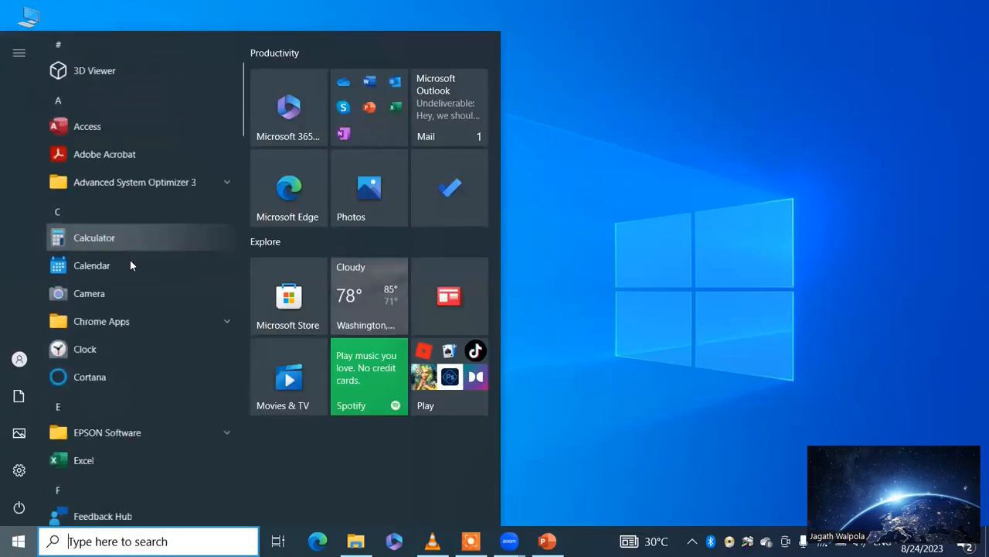
{"action": "scroll", "coordinate": [130, 263], "scroll_direction": "down", "scroll_amount": 2}
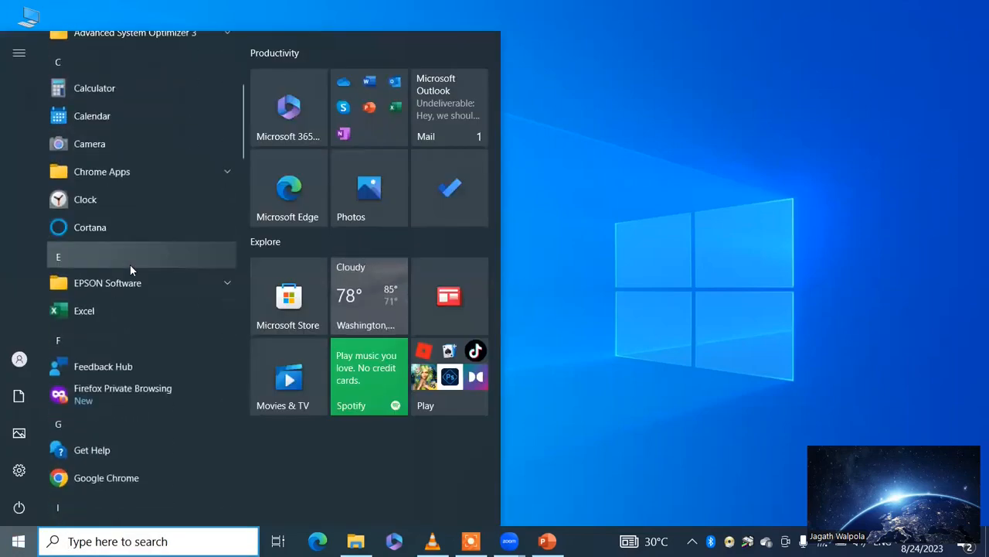
{"action": "left_click", "coordinate": [99, 317]}
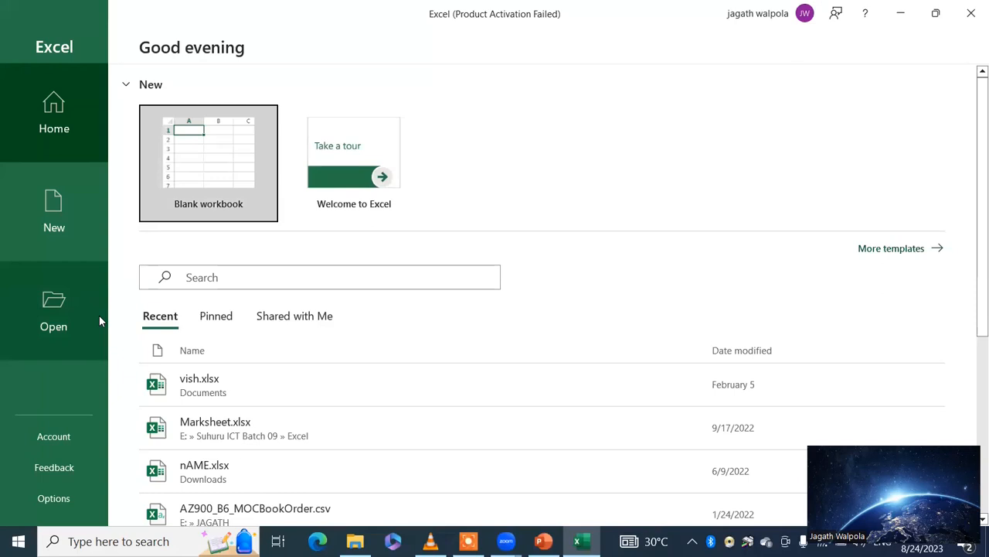
{"action": "key", "text": "Return"}
{"action": "left_click", "coordinate": [971, 18]}
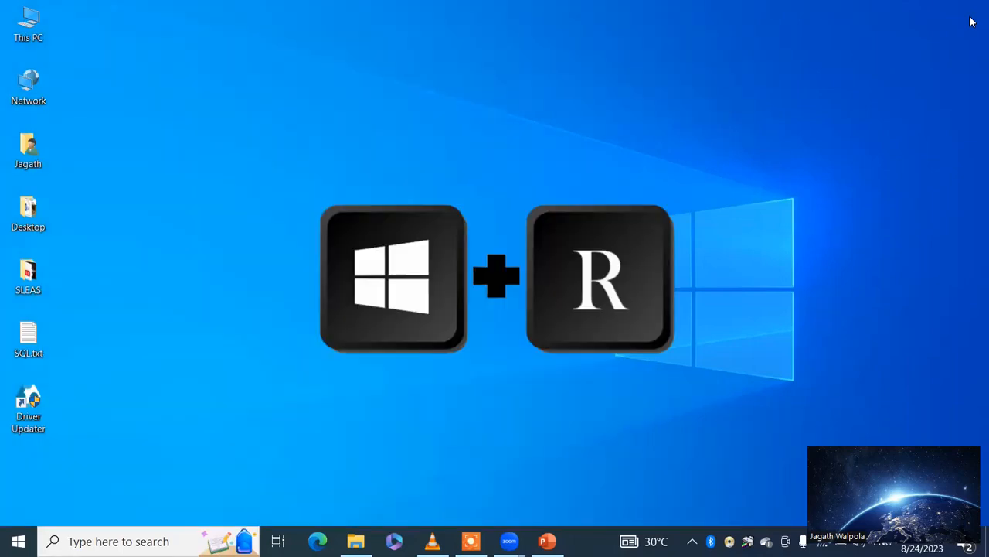
- Launch Excel through the Run dialog with the command "excel" and create a blank workbook
{"action": "key", "text": "super+r"}
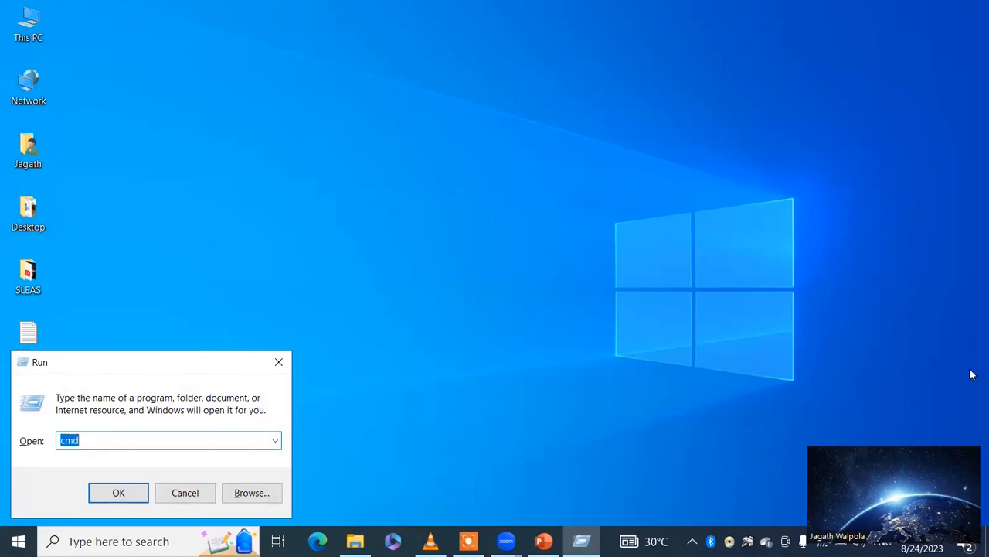
{"action": "type", "text": "exc"}
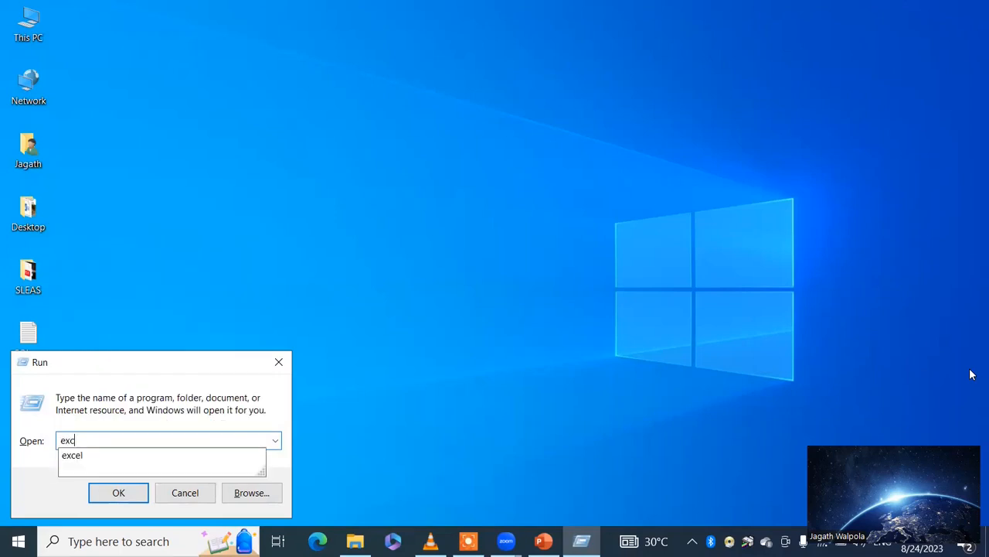
{"action": "type", "text": "el"}
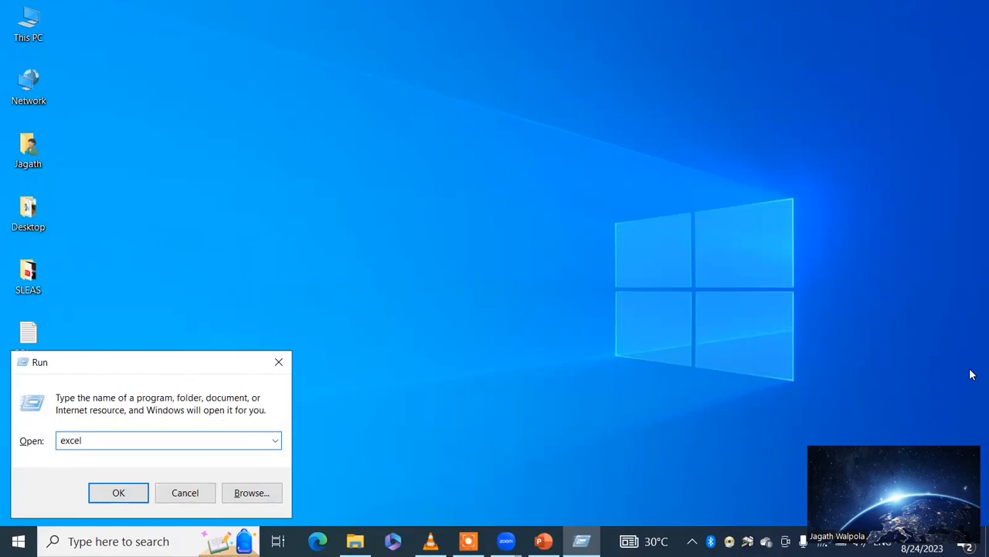
{"action": "key", "text": "Return"}
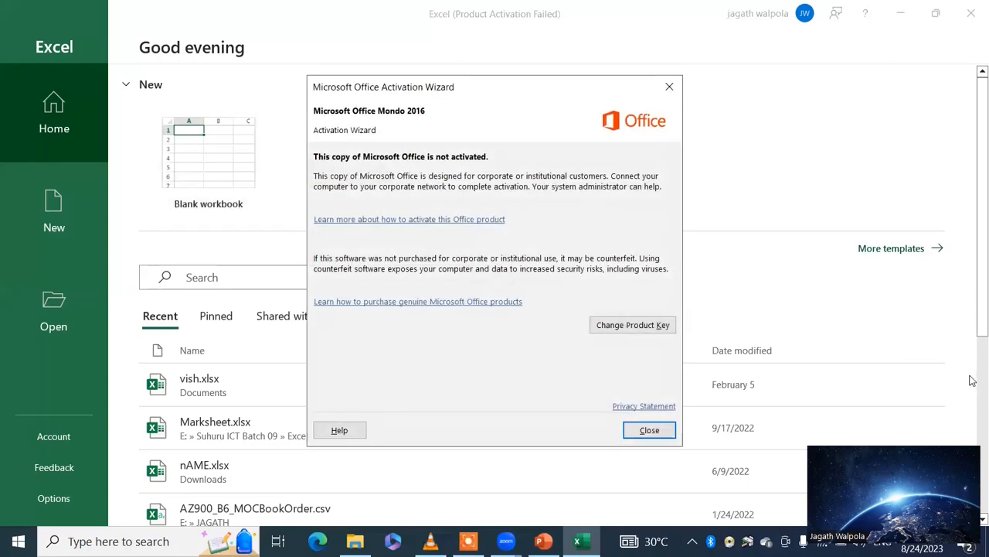
{"action": "left_click", "coordinate": [650, 430]}
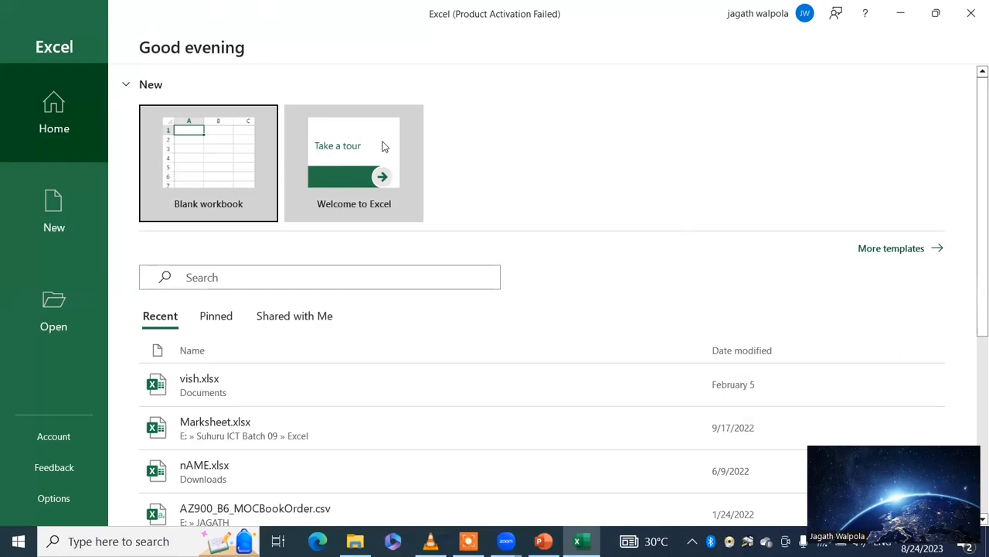
{"action": "left_click", "coordinate": [198, 159]}
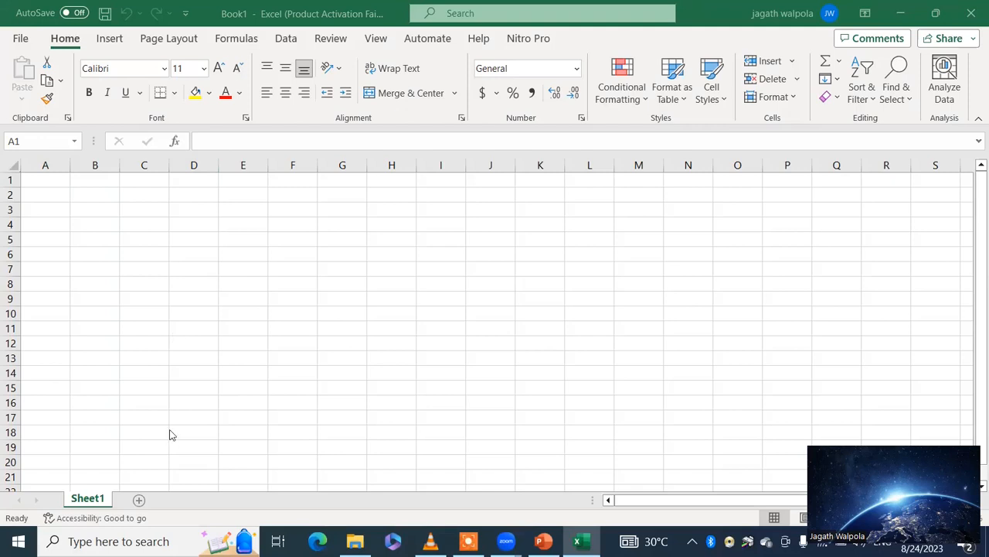
- Add four new worksheets to the workbook after Sheet1
{"action": "left_click", "coordinate": [138, 504]}
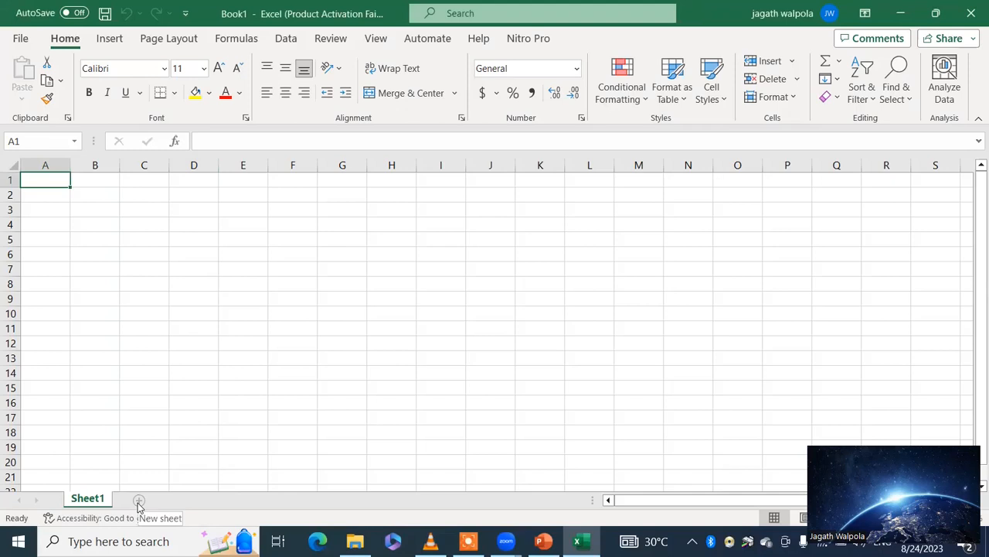
{"action": "left_click", "coordinate": [138, 501]}
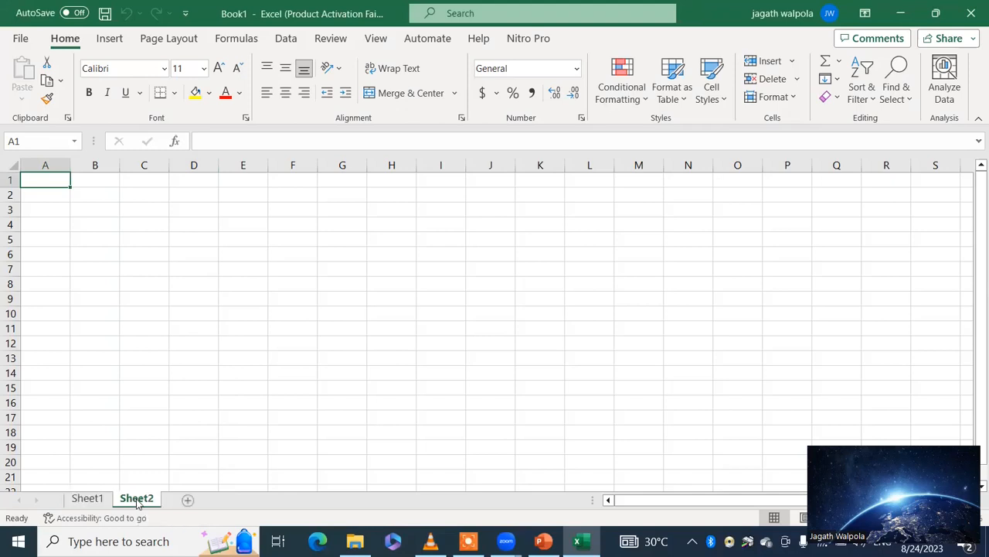
{"action": "left_click", "coordinate": [187, 500]}
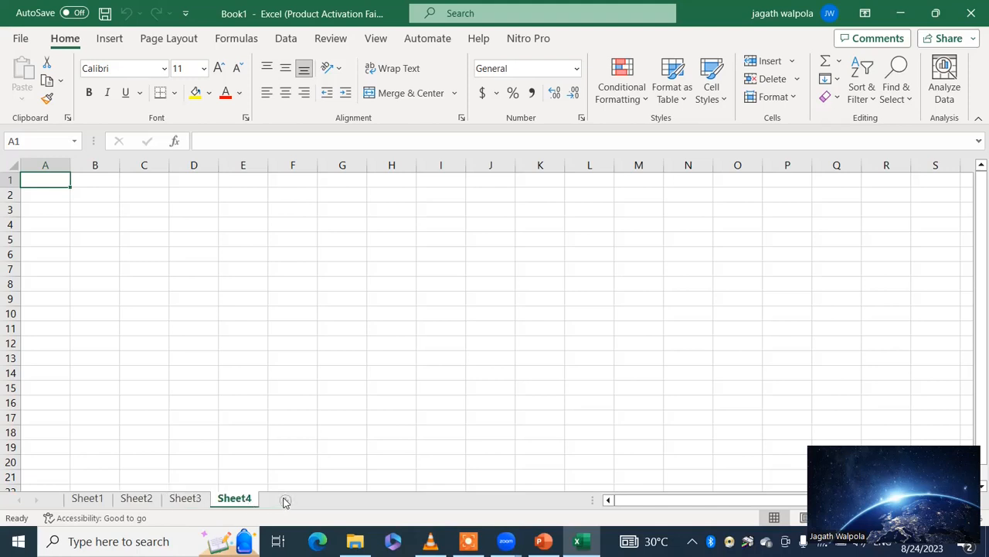
{"action": "left_click", "coordinate": [284, 500]}
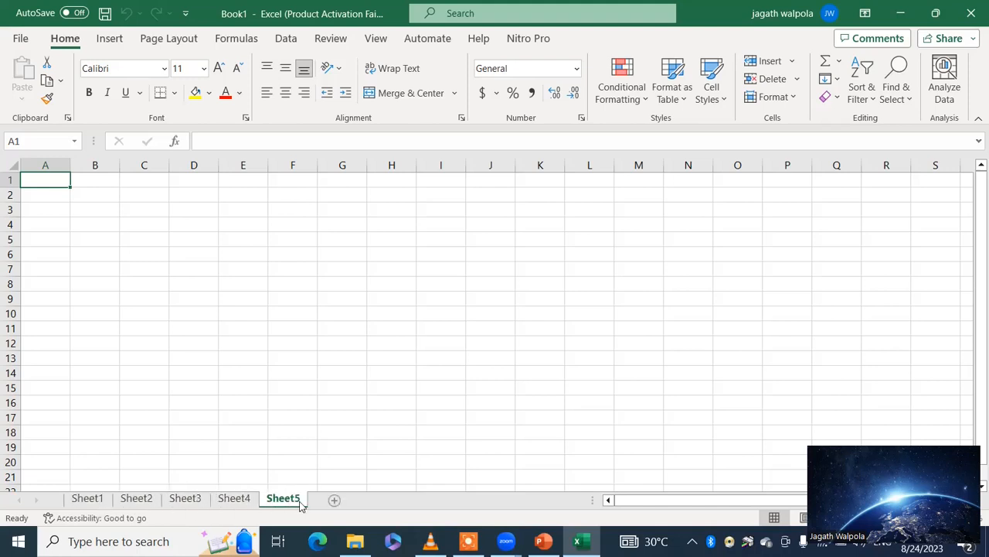
- Switch between Sheet1, Sheet2 and Sheet3, selecting cell B11 on Sheet1 and cell C8 on Sheet3, and return to Sheet1
{"action": "left_click", "coordinate": [95, 500]}
{"action": "left_click", "coordinate": [104, 331]}
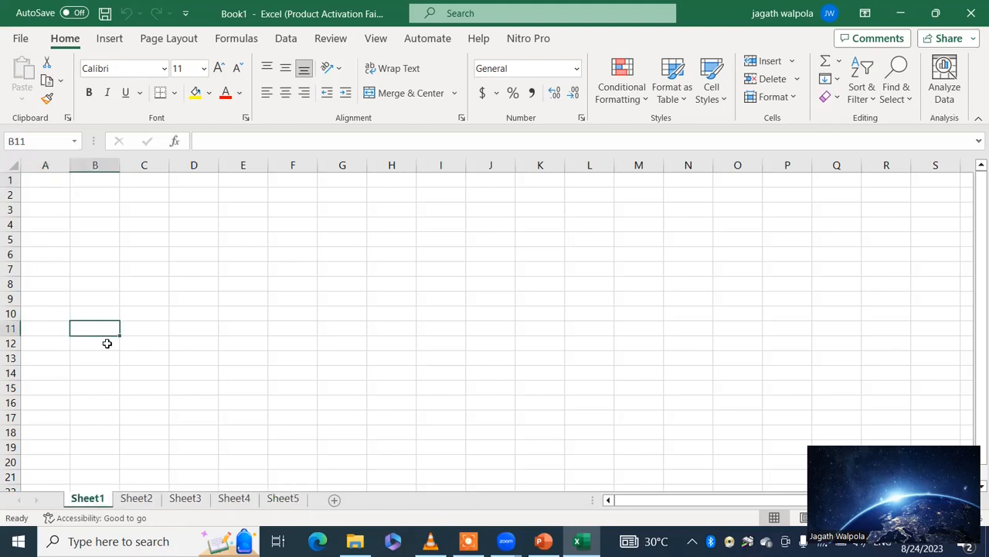
{"action": "left_click", "coordinate": [147, 500]}
{"action": "left_click", "coordinate": [190, 501]}
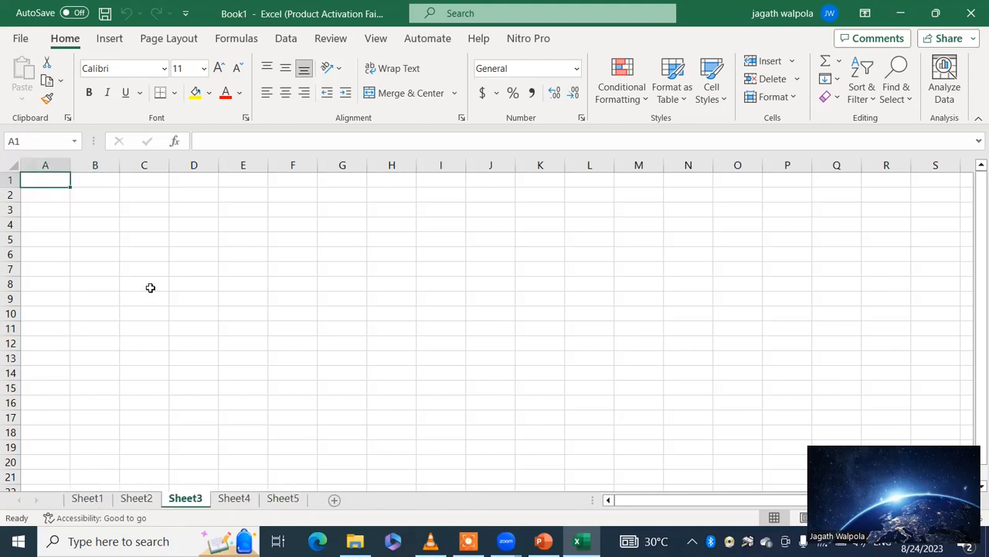
{"action": "left_click", "coordinate": [151, 287]}
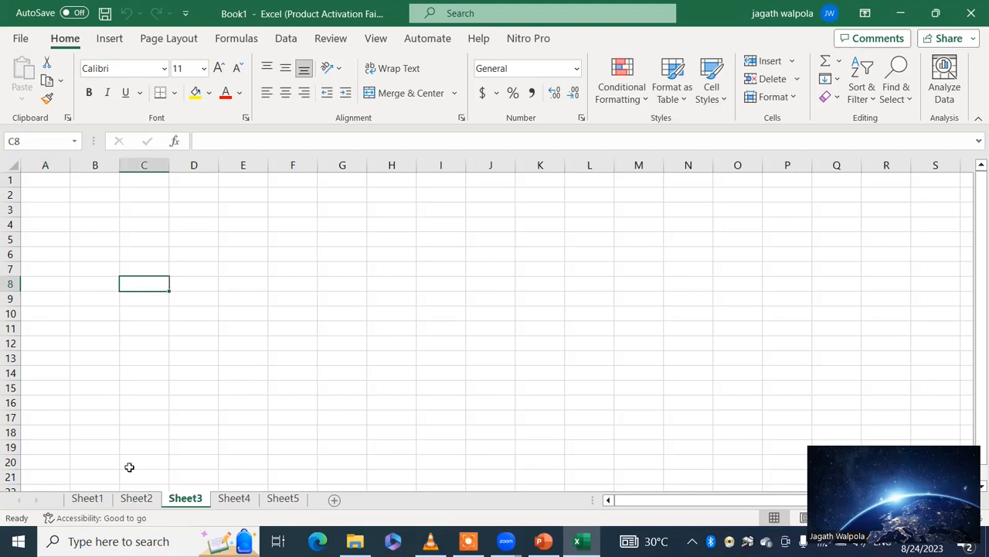
{"action": "left_click", "coordinate": [79, 502]}
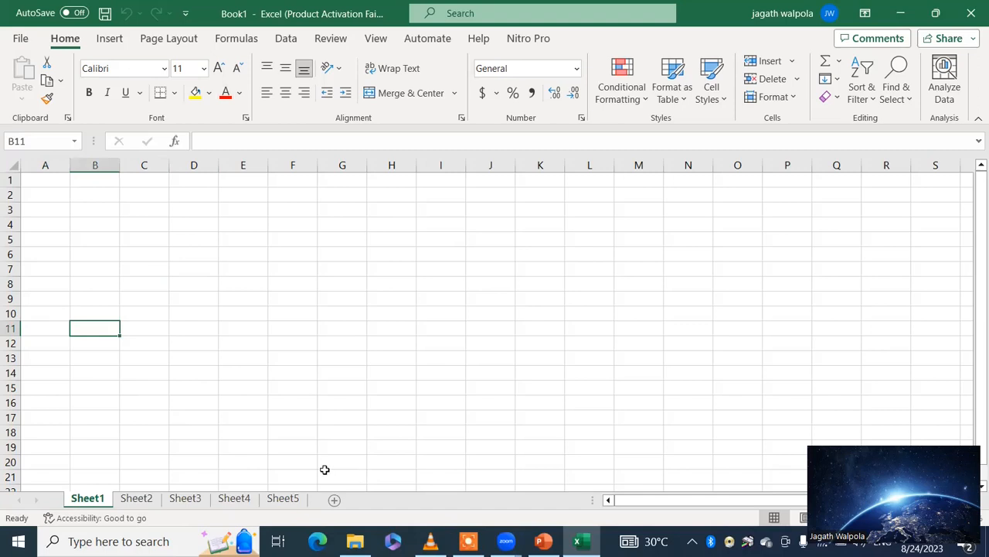
- Delete the worksheets Sheet5, Sheet4, Sheet3 and Sheet2, keeping only Sheet1
{"action": "left_click", "coordinate": [294, 502]}
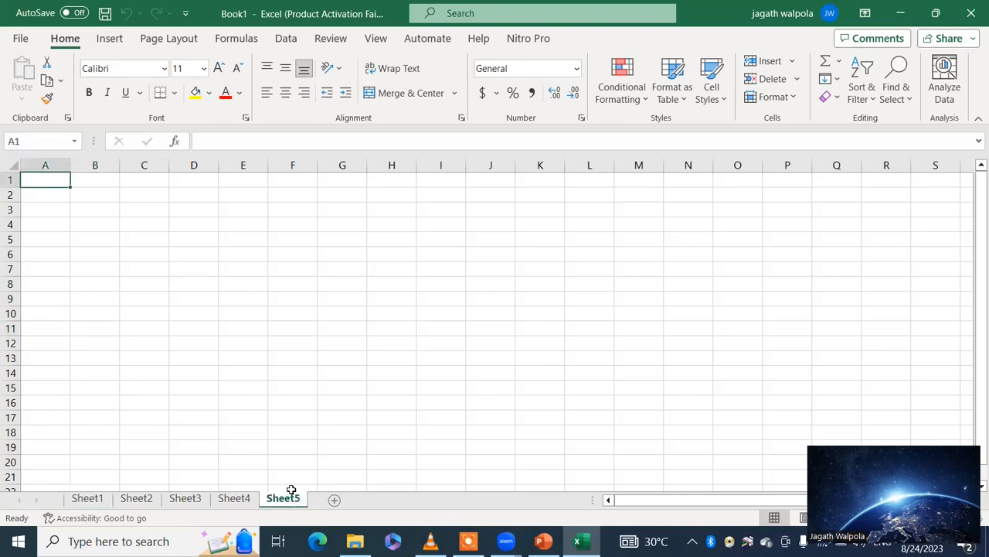
{"action": "right_click", "coordinate": [293, 498]}
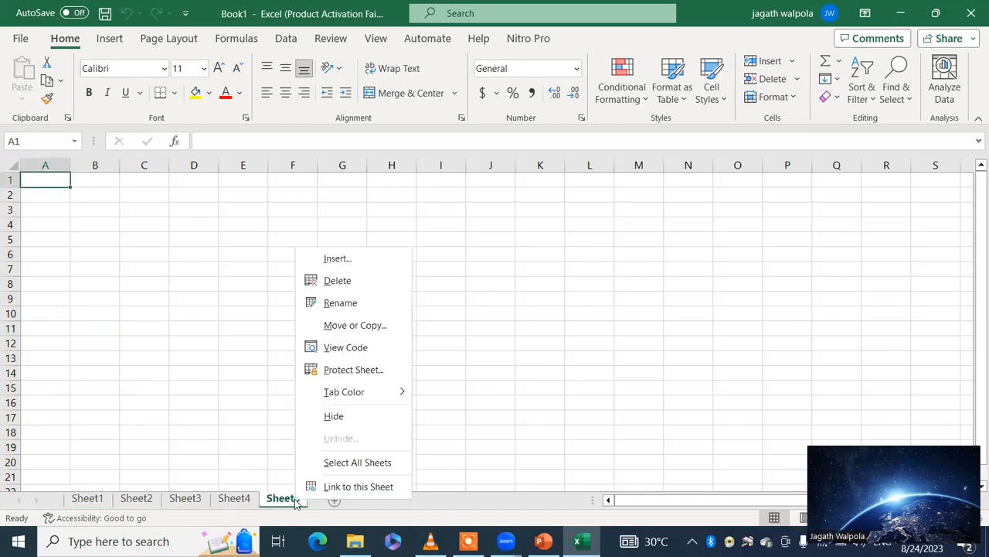
{"action": "left_click", "coordinate": [355, 280]}
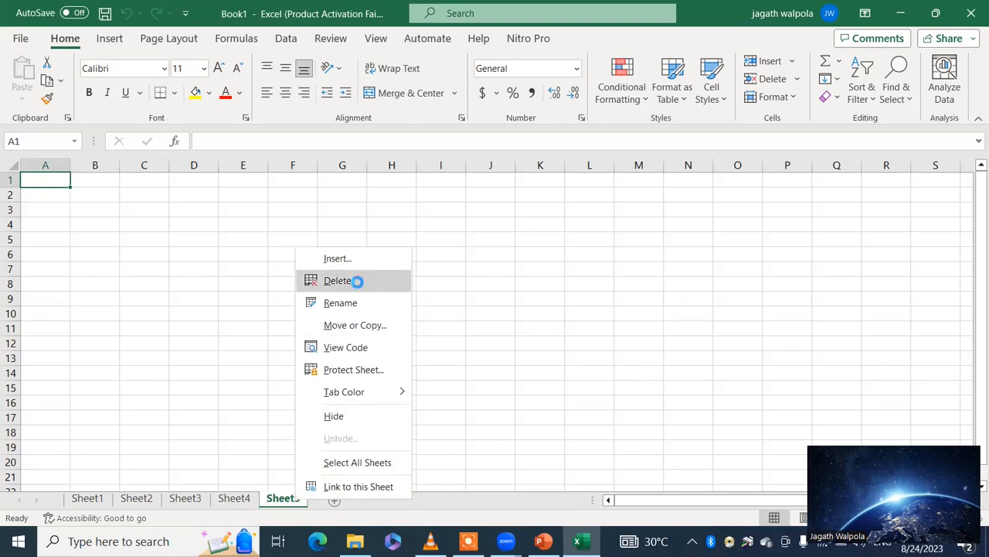
{"action": "right_click", "coordinate": [248, 499]}
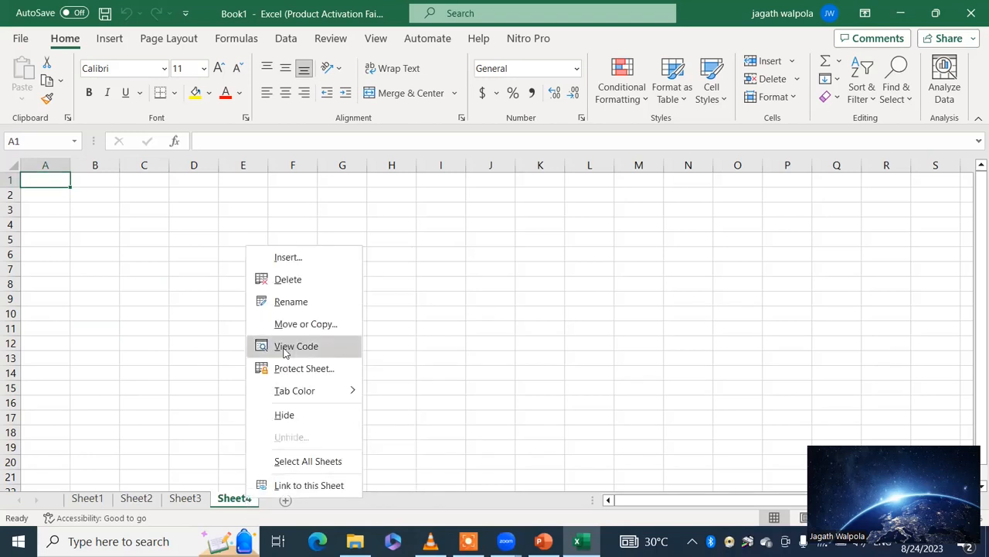
{"action": "left_click", "coordinate": [292, 279]}
{"action": "right_click", "coordinate": [196, 498]}
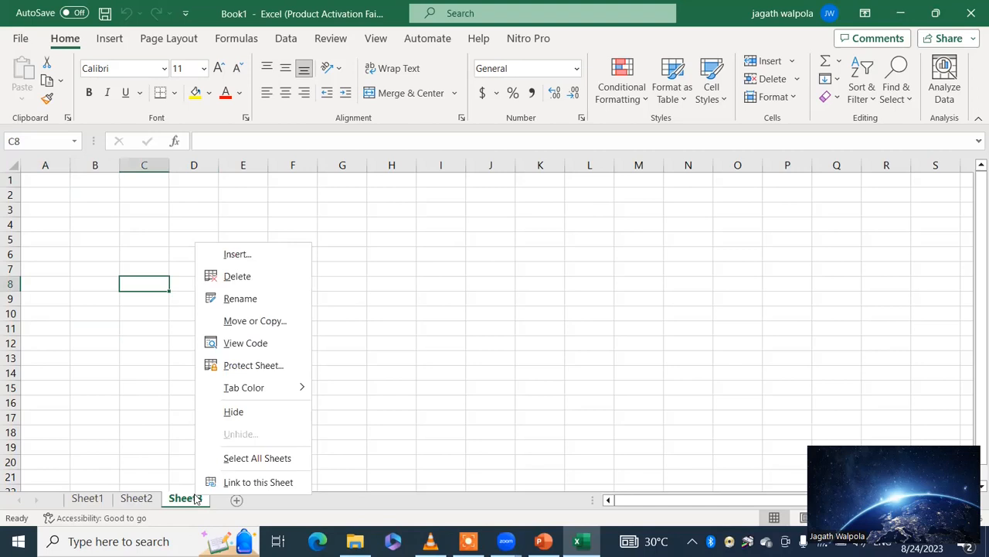
{"action": "left_click", "coordinate": [232, 276]}
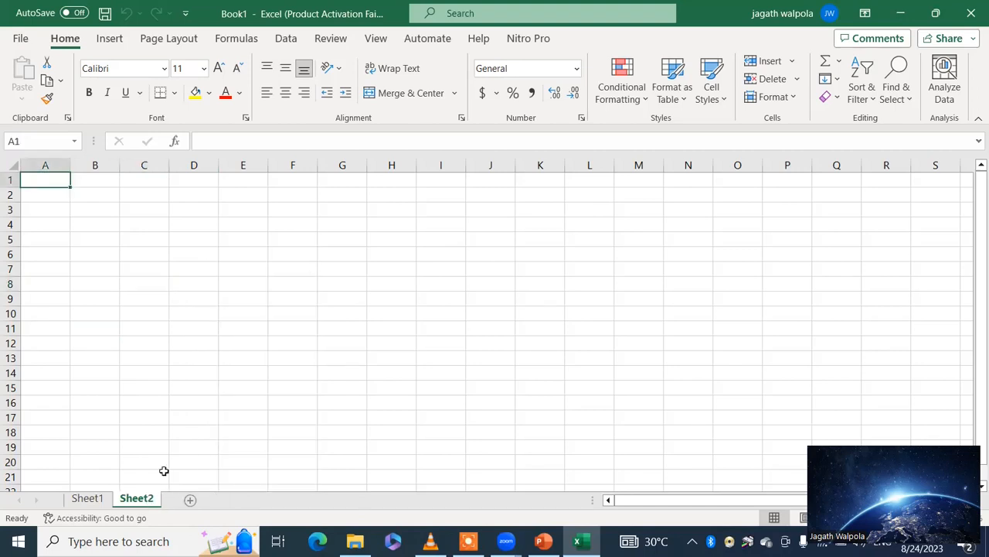
{"action": "right_click", "coordinate": [151, 500]}
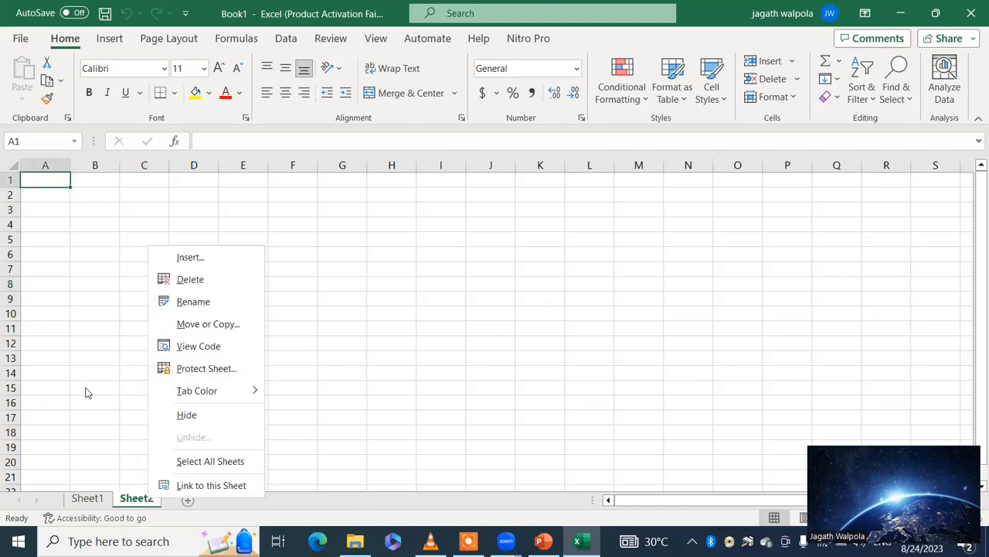
{"action": "left_click", "coordinate": [193, 280]}
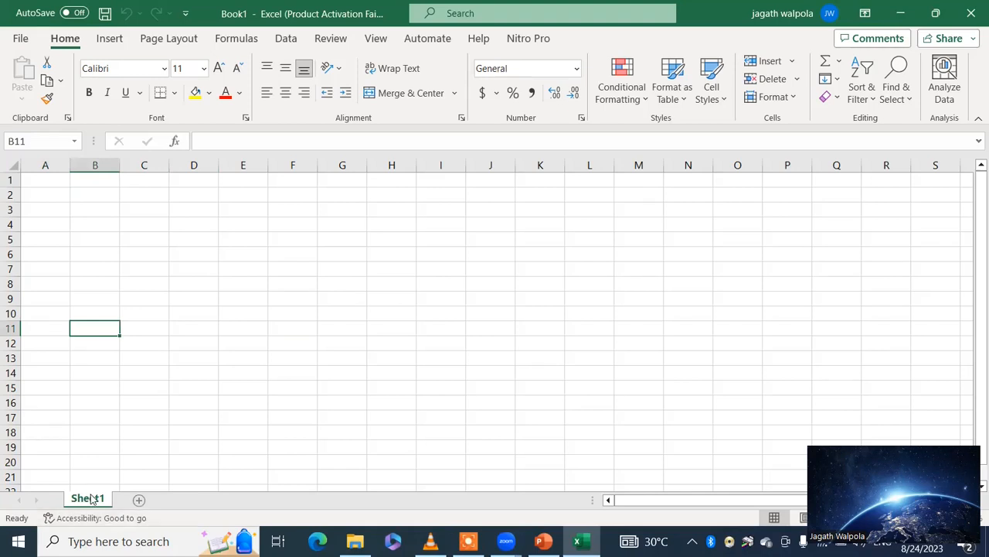
- Rename the worksheet Sheet1 as Income
{"action": "double_click", "coordinate": [91, 498]}
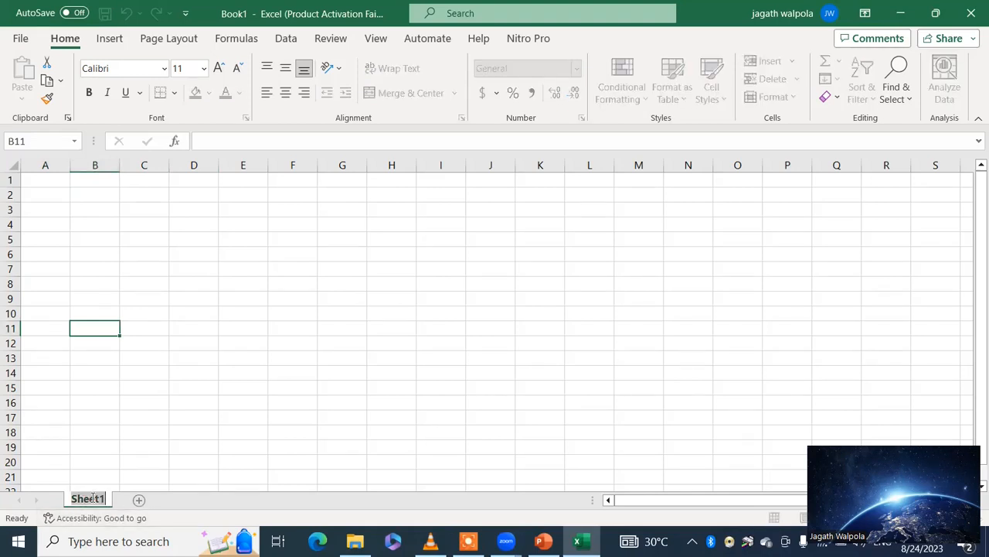
{"action": "left_click", "coordinate": [182, 473]}
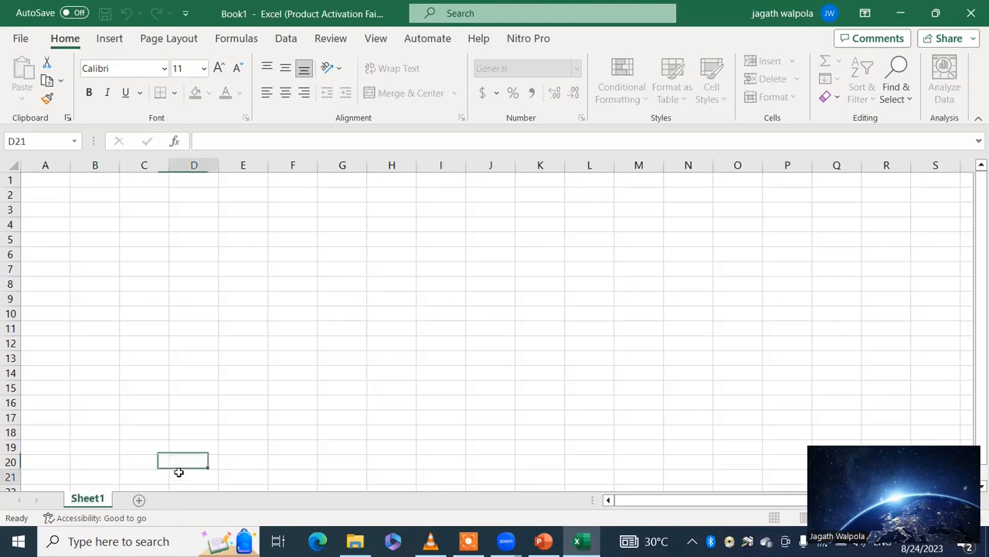
{"action": "right_click", "coordinate": [89, 501]}
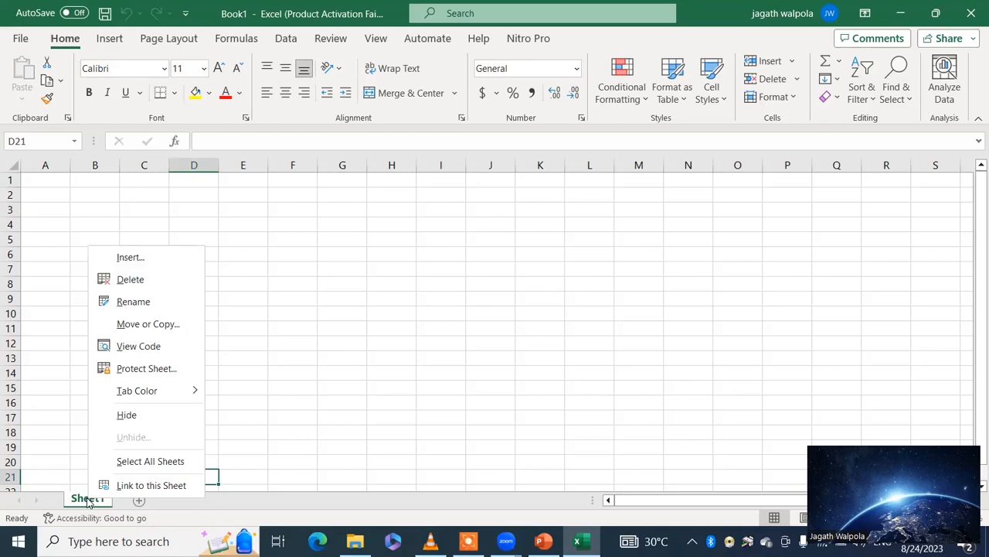
{"action": "left_click", "coordinate": [132, 301]}
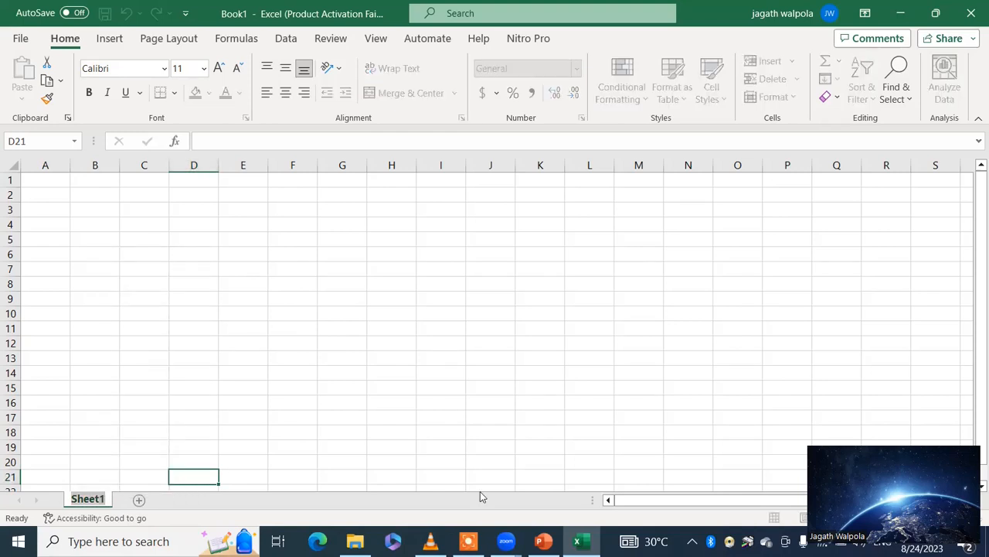
{"action": "key", "text": "BackSpace"}
{"action": "type", "text": "Income"}
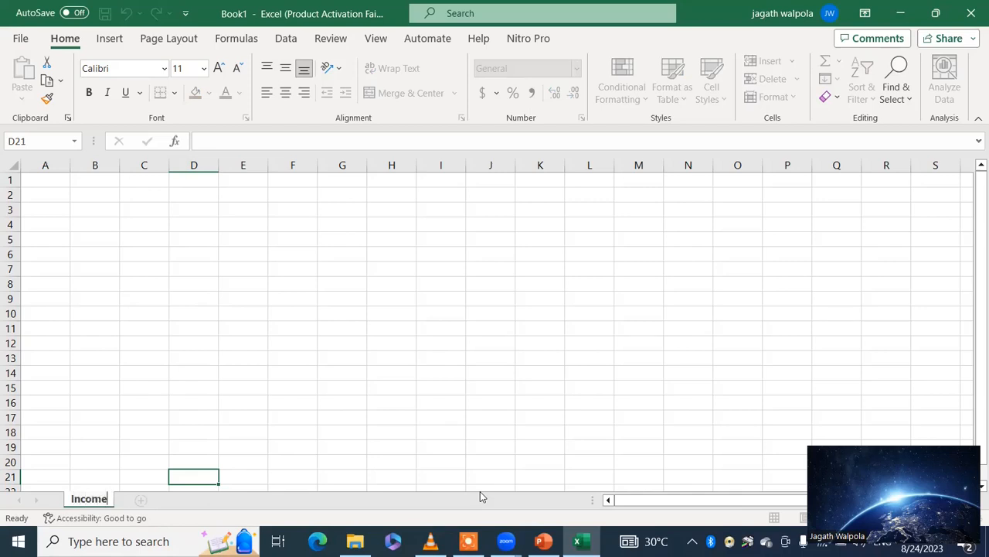
{"action": "key", "text": "Return"}
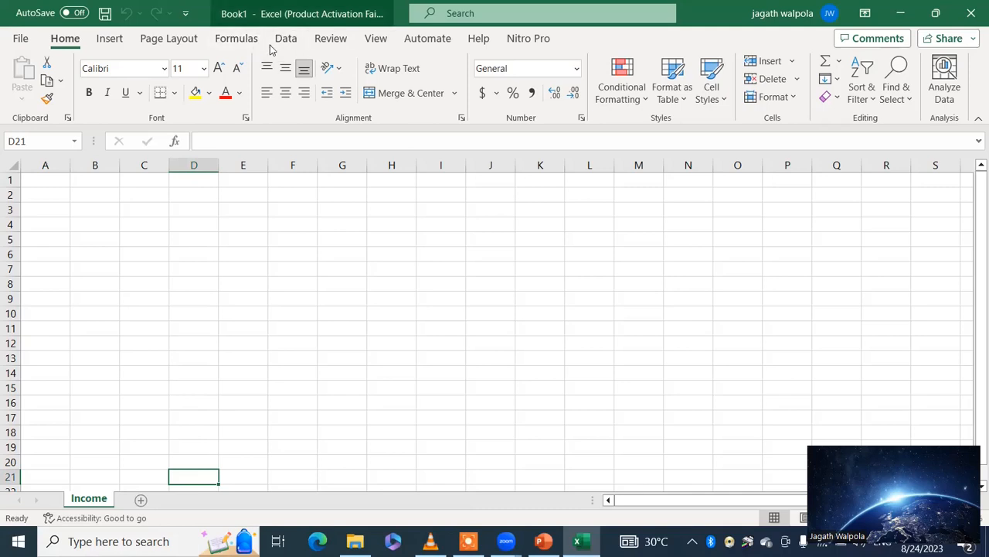
- Save the workbook as an Excel Workbook (*.xlsx) named My First Excel in the Documents folder of This PC
{"action": "left_click", "coordinate": [21, 39]}
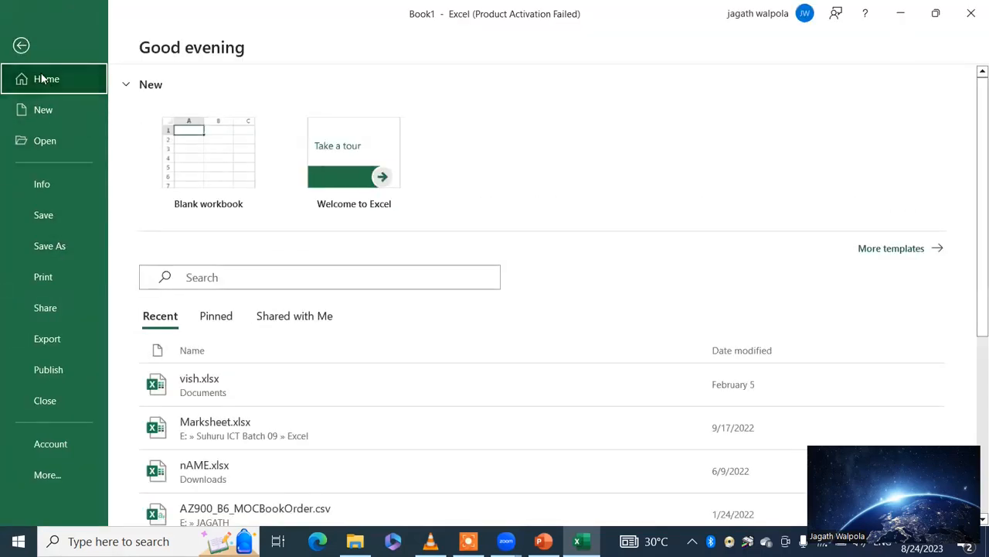
{"action": "left_click", "coordinate": [21, 46]}
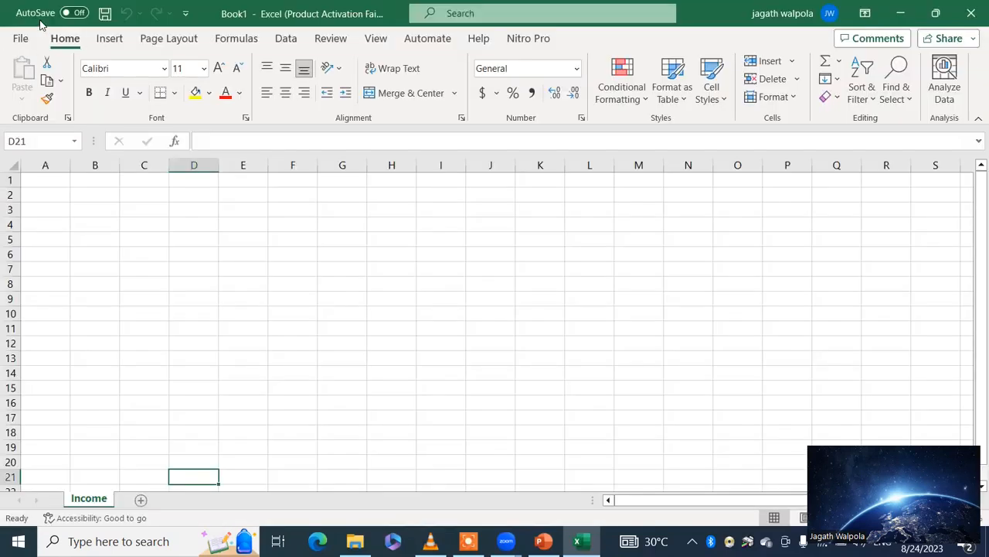
{"action": "left_click", "coordinate": [106, 17]}
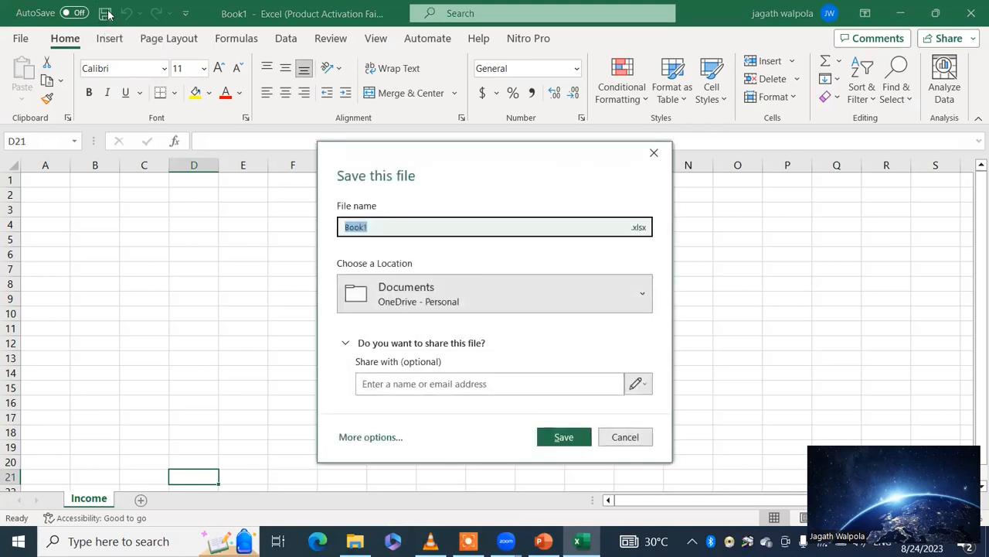
{"action": "left_click", "coordinate": [392, 298]}
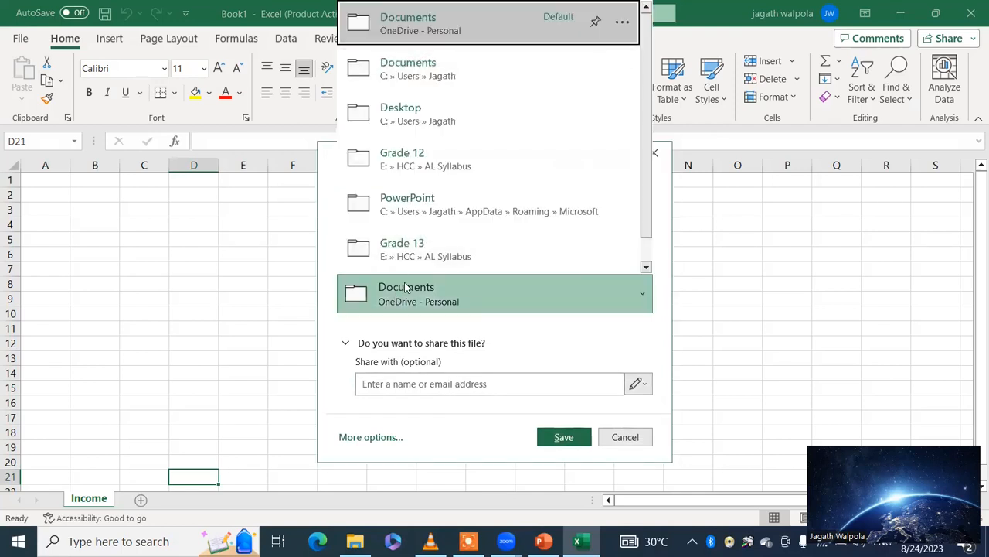
{"action": "left_click", "coordinate": [372, 438]}
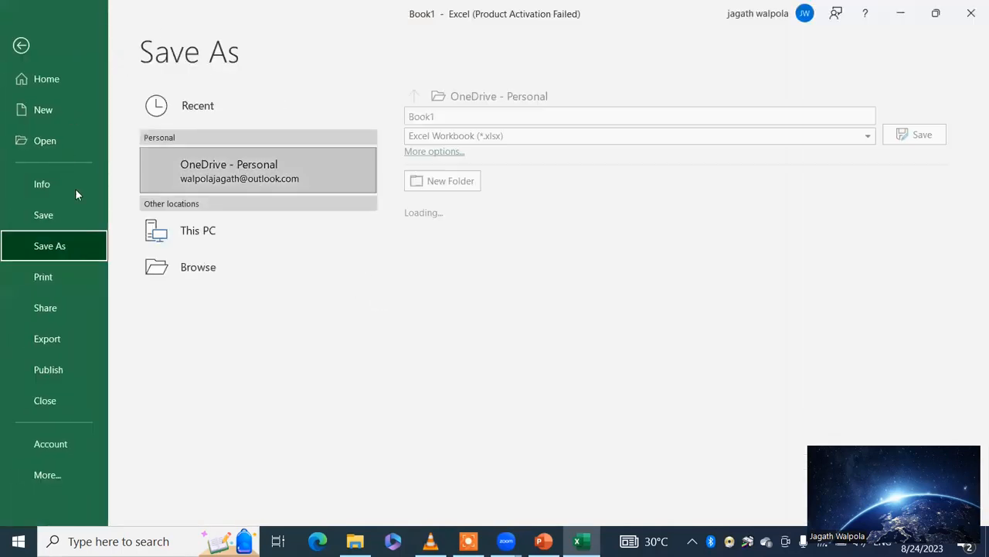
{"action": "left_click", "coordinate": [208, 304]}
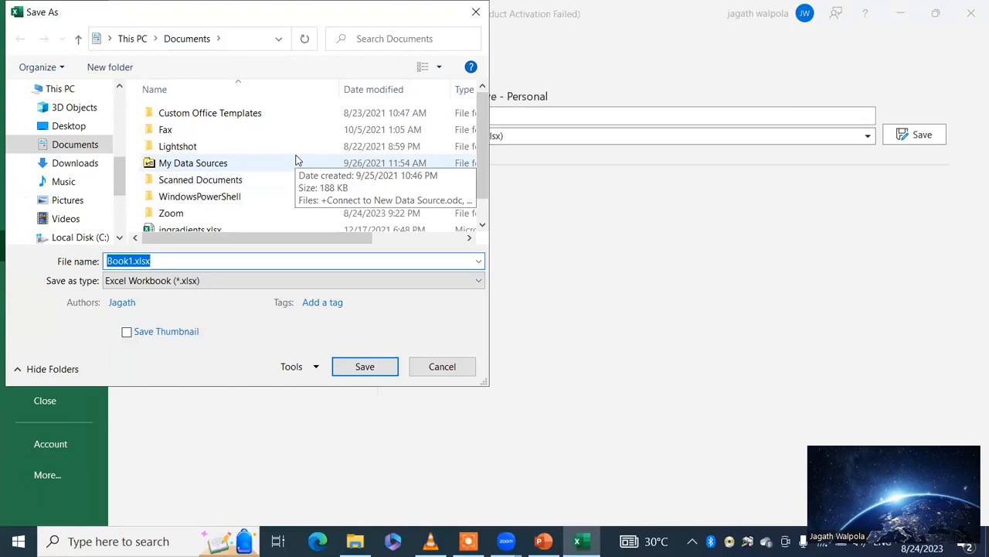
{"action": "type", "text": "My Fir"}
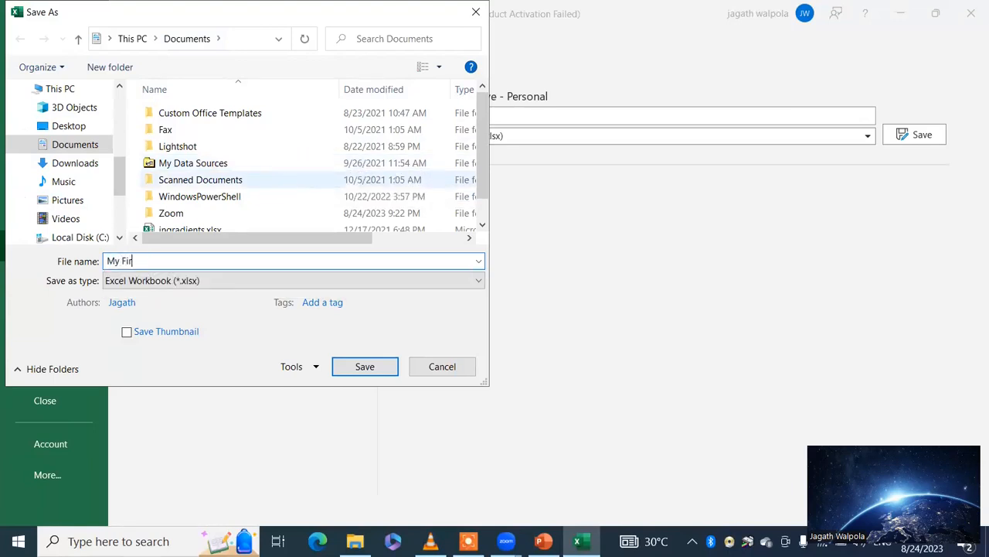
{"action": "type", "text": "st Excel"}
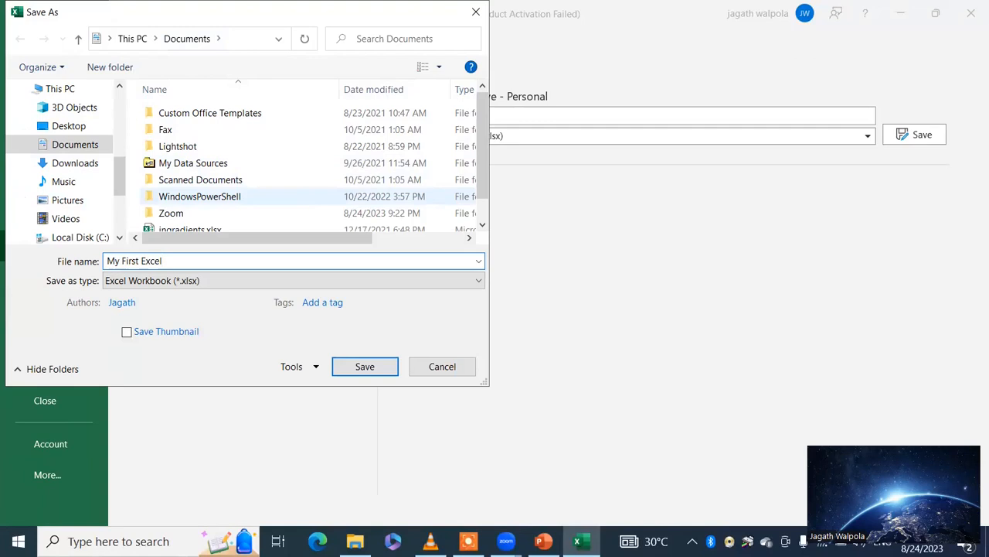
{"action": "key", "text": "Return"}
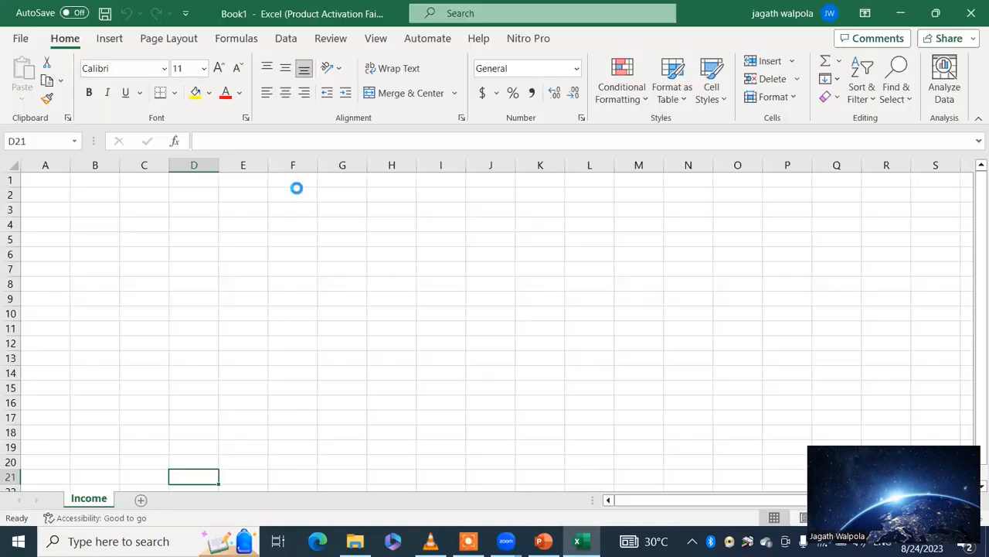